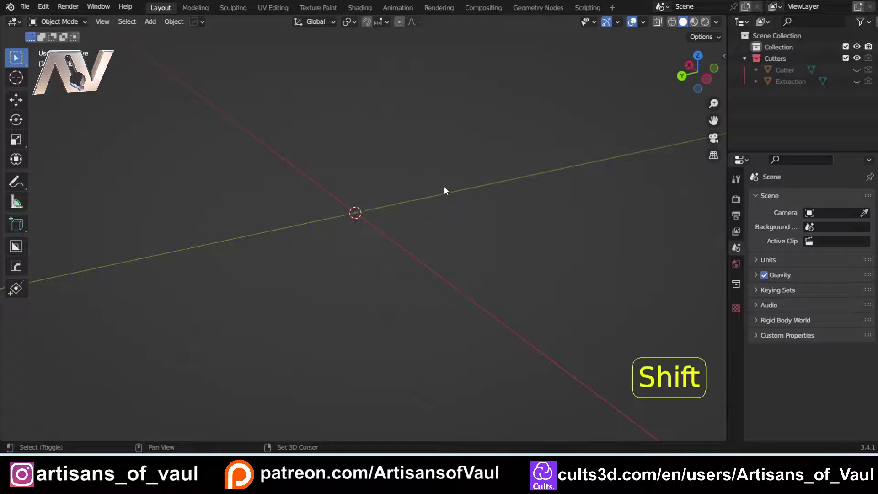
- Add a cube, scale it to about five times its size, and apply the scale
{"action": "key", "text": "shift+a"}
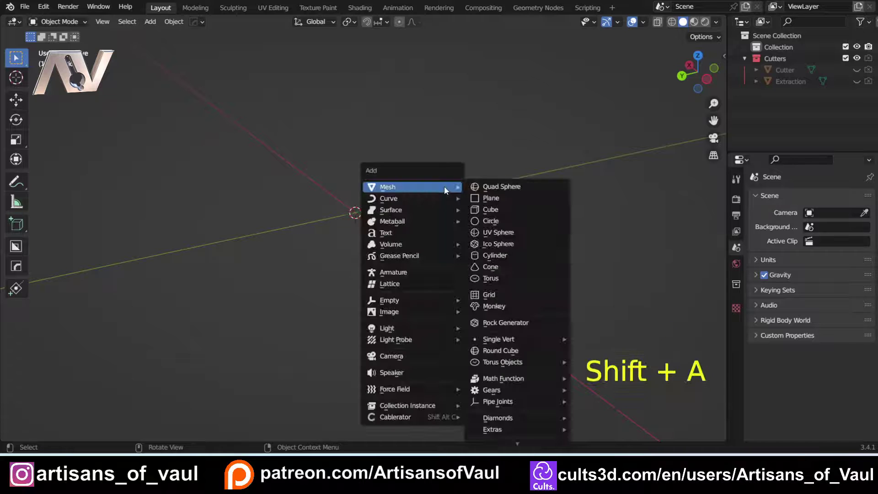
{"action": "left_click", "coordinate": [489, 209]}
{"action": "key", "text": "s"}
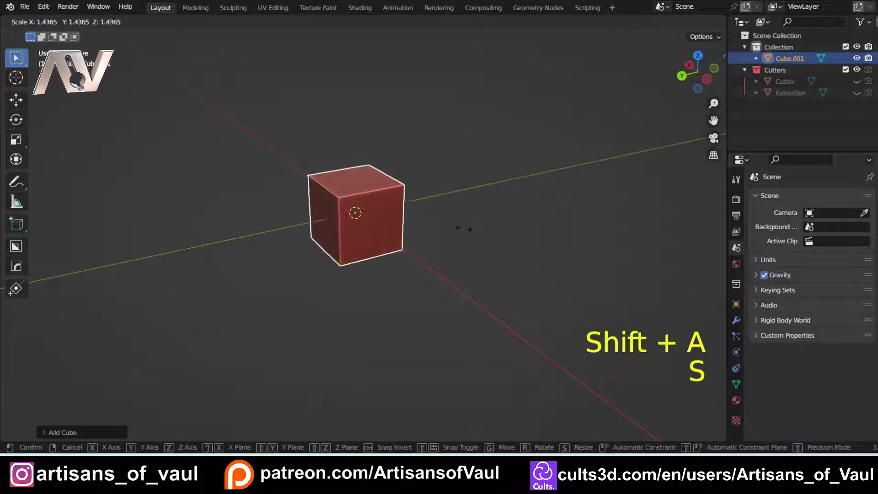
{"action": "left_click", "coordinate": [2, 151]}
{"action": "key", "text": "ctrl+a"}
{"action": "key", "text": "ctrl+a"}
{"action": "left_click", "coordinate": [303, 230]}
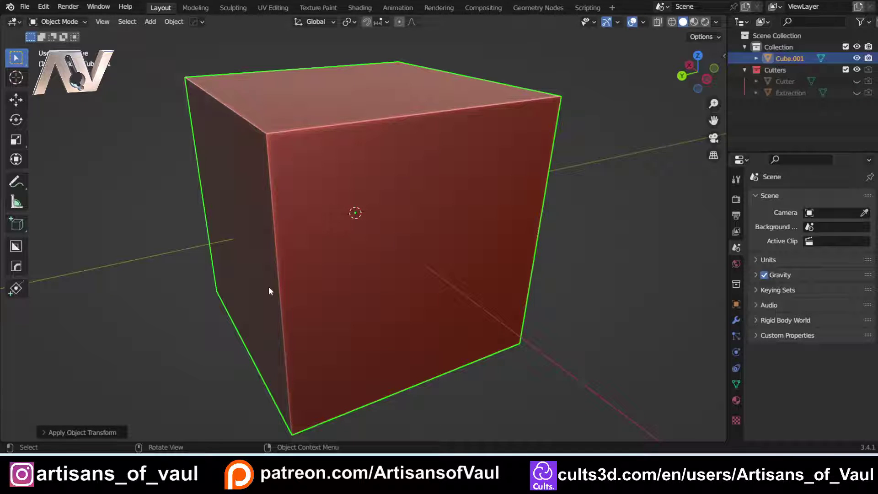
- Orbit, then zoom in on a straight-on X-axis side view of the cube face
{"action": "middle_click_drag", "start_coordinate": [268, 287], "coordinate": [332, 176]}
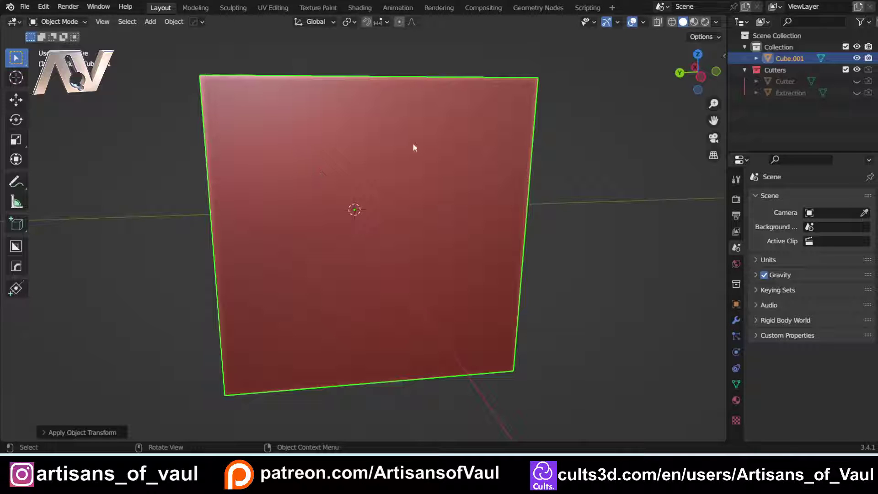
{"action": "left_click", "coordinate": [702, 76]}
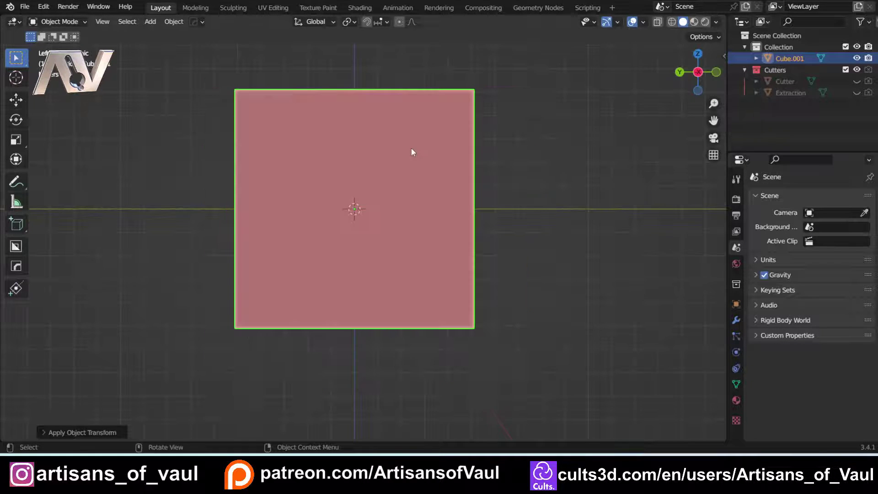
{"action": "scroll", "coordinate": [332, 132], "scroll_direction": "up", "scroll_amount": 3}
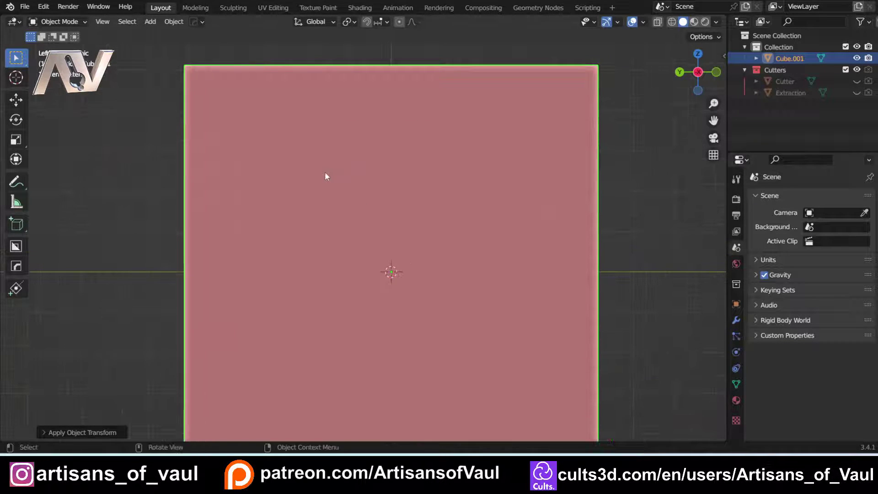
- Activate BoxCutter in Cut mode with the Ngon shape and Angle Lock enabled
{"action": "key", "text": "alt+w"}
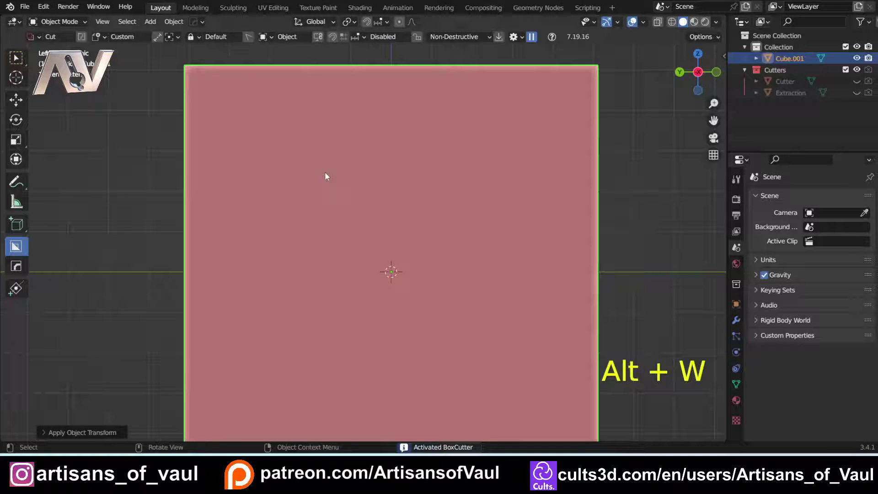
{"action": "key", "text": "d"}
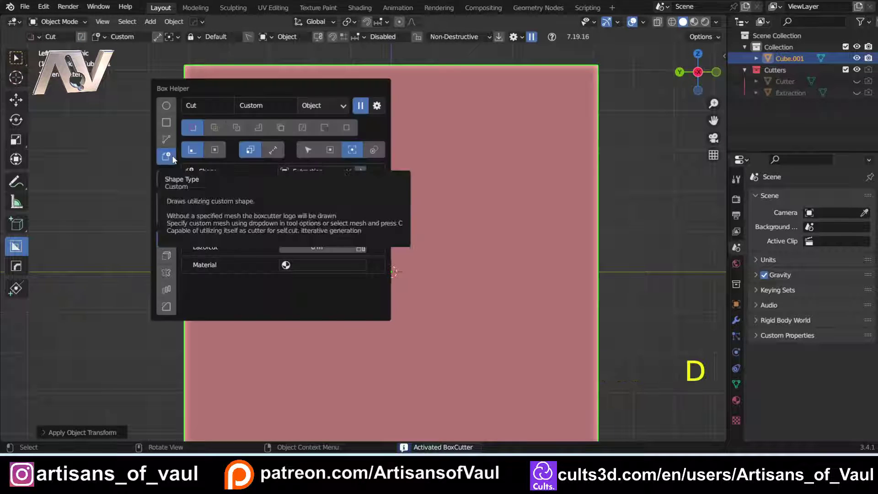
{"action": "left_click", "coordinate": [168, 141]}
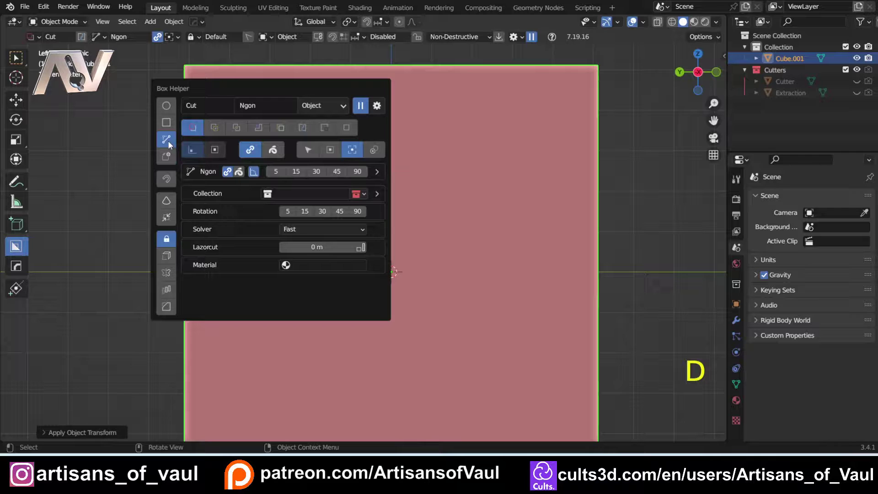
{"action": "left_click", "coordinate": [253, 171]}
- Start an Ngon outline near the top of the face, placing its top edge and lower-right corner
{"action": "left_click", "coordinate": [298, 170]}
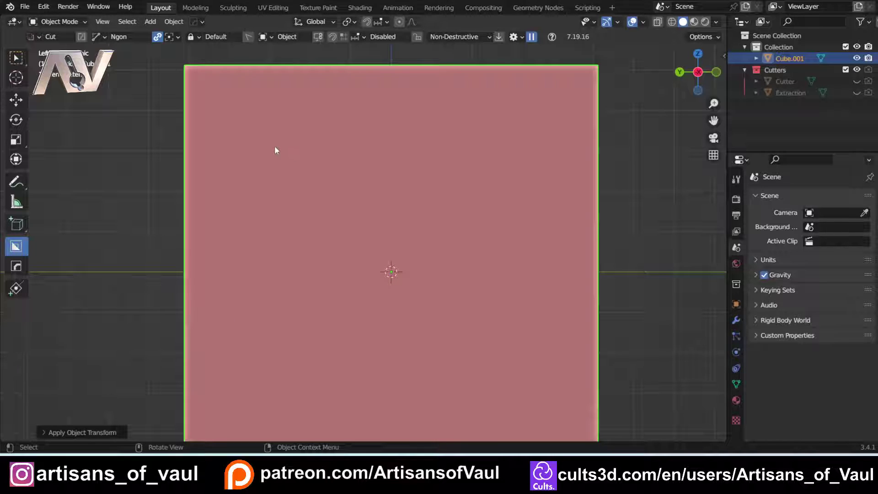
{"action": "left_click_drag", "start_coordinate": [278, 148], "coordinate": [410, 148]}
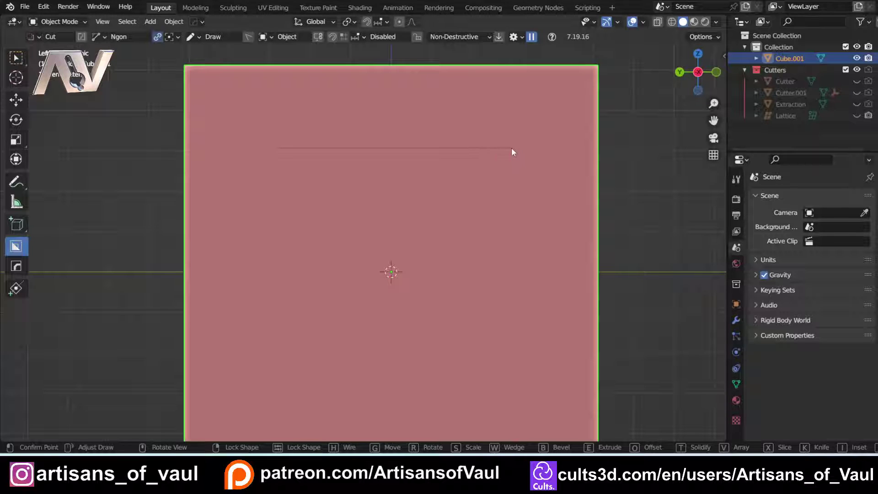
{"action": "left_click", "coordinate": [489, 188]}
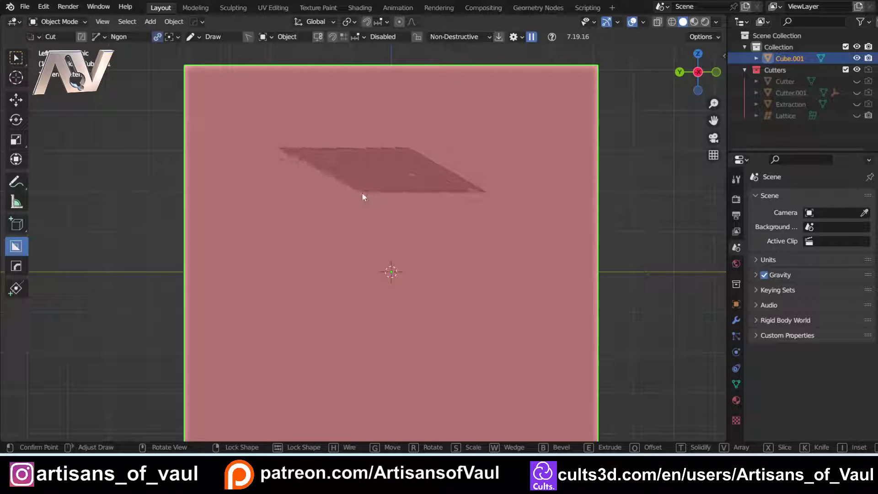
- Redraw the parallelogram outline's four corners and close it to cut a shallow recess
{"action": "right_click", "coordinate": [363, 199]}
{"action": "right_click", "coordinate": [366, 178]}
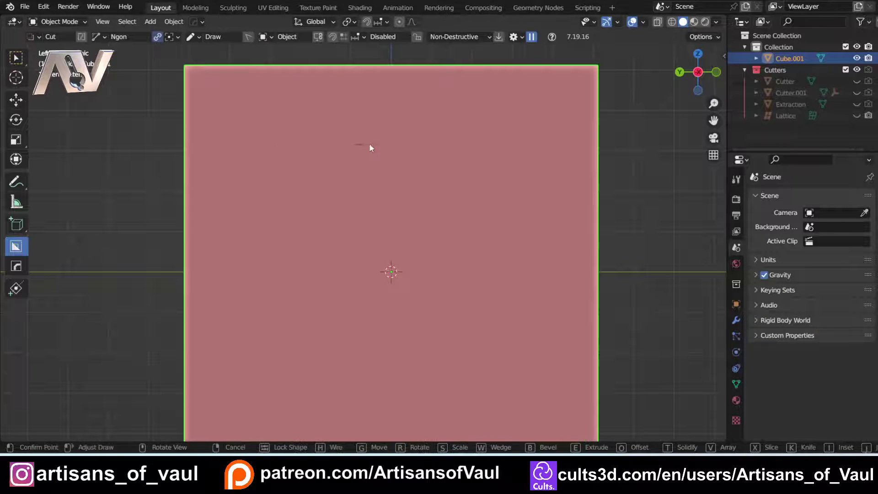
{"action": "left_click", "coordinate": [405, 144]}
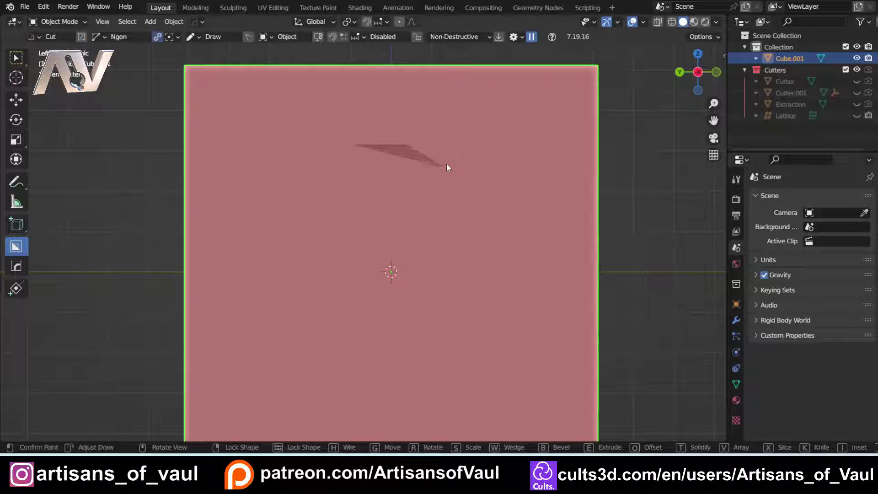
{"action": "left_click", "coordinate": [496, 201]}
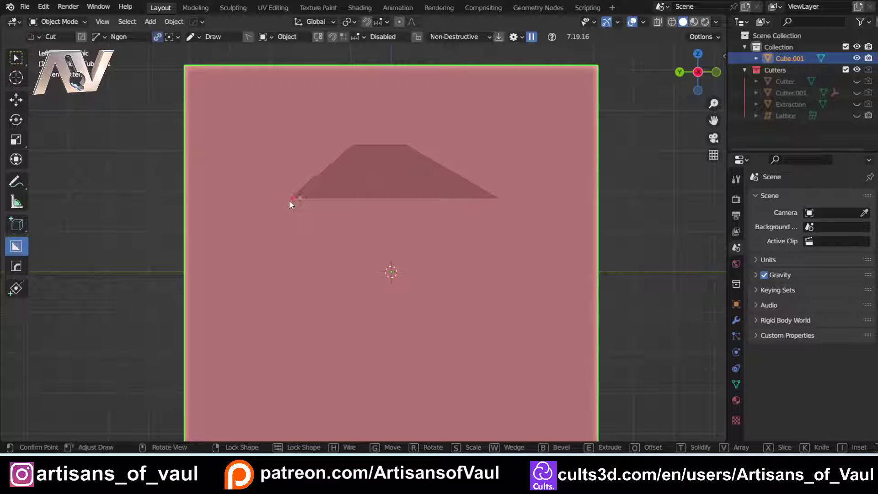
{"action": "left_click", "coordinate": [289, 199]}
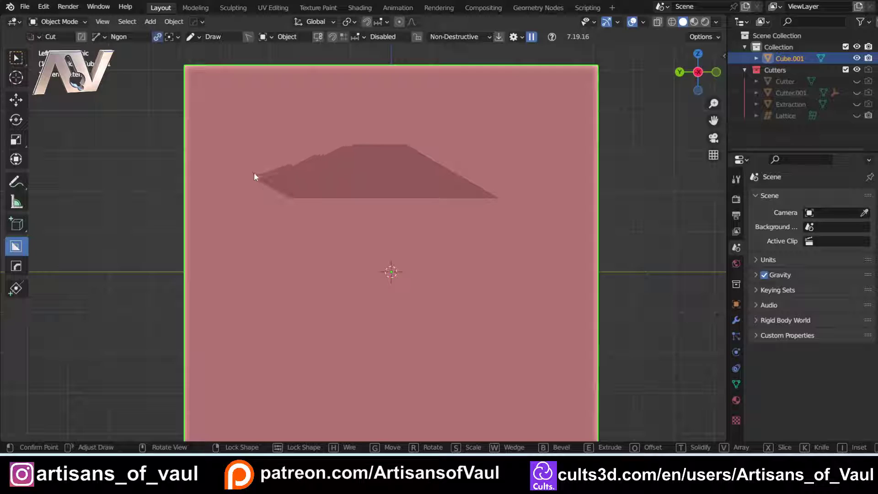
{"action": "left_click", "coordinate": [198, 145]}
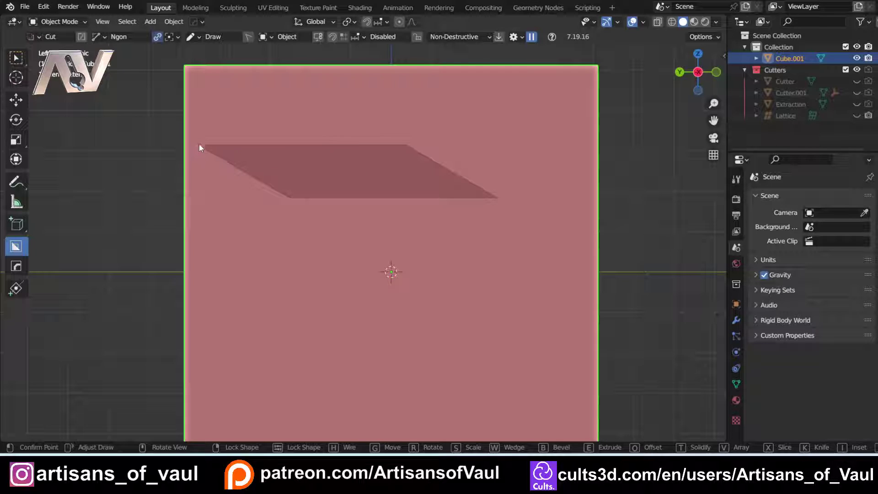
{"action": "left_click", "coordinate": [196, 145]}
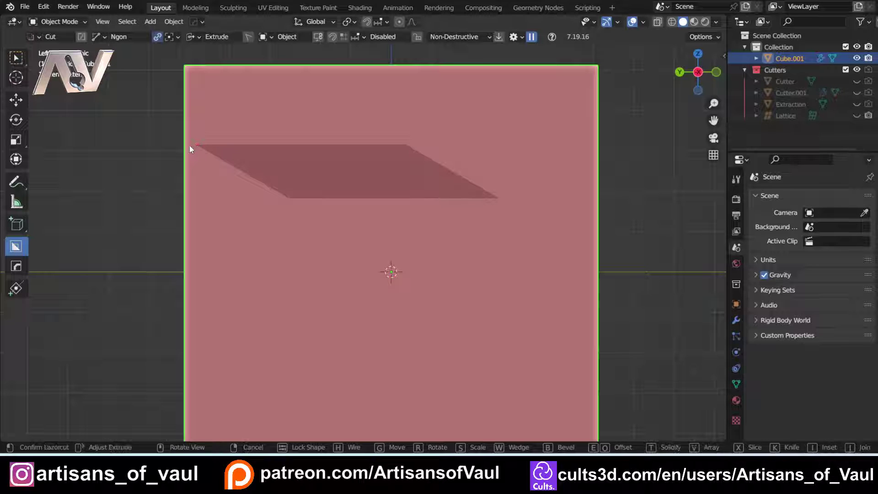
- Orbit to inspect the recess, then zoom back to the straight-on side view
{"action": "middle_click_drag", "start_coordinate": [187, 145], "coordinate": [330, 221]}
{"action": "middle_click_drag", "start_coordinate": [534, 251], "coordinate": [610, 118]}
{"action": "left_click", "coordinate": [709, 73]}
{"action": "scroll", "coordinate": [438, 177], "scroll_direction": "up", "scroll_amount": 1}
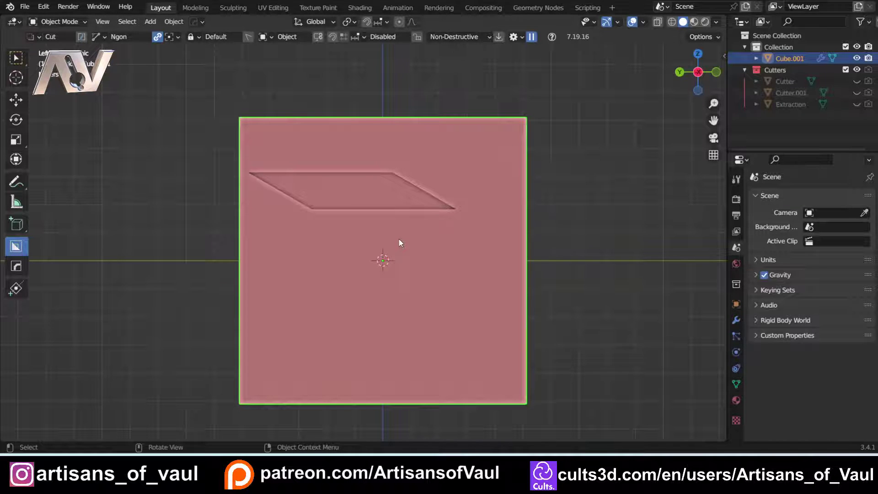
{"action": "scroll", "coordinate": [342, 228], "scroll_direction": "up", "scroll_amount": 2}
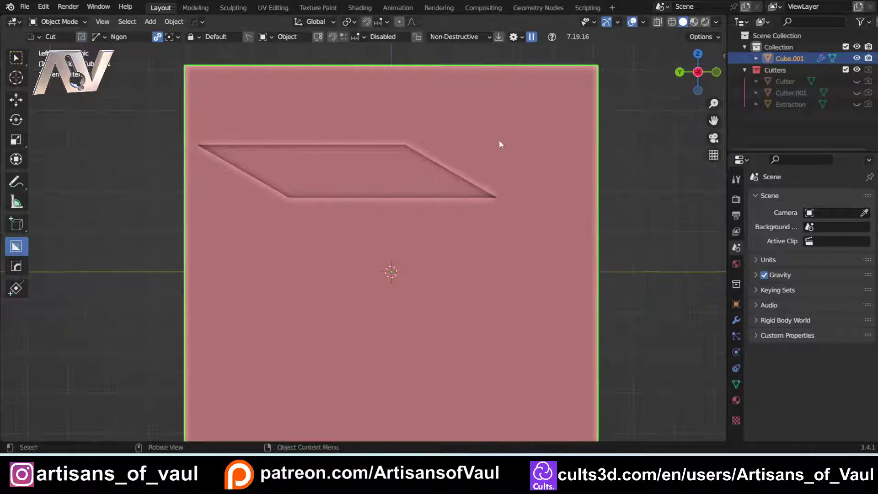
- Undo the first cut and draw a new parallelogram outline's top and bottom corners
{"action": "key", "text": "ctrl+z"}
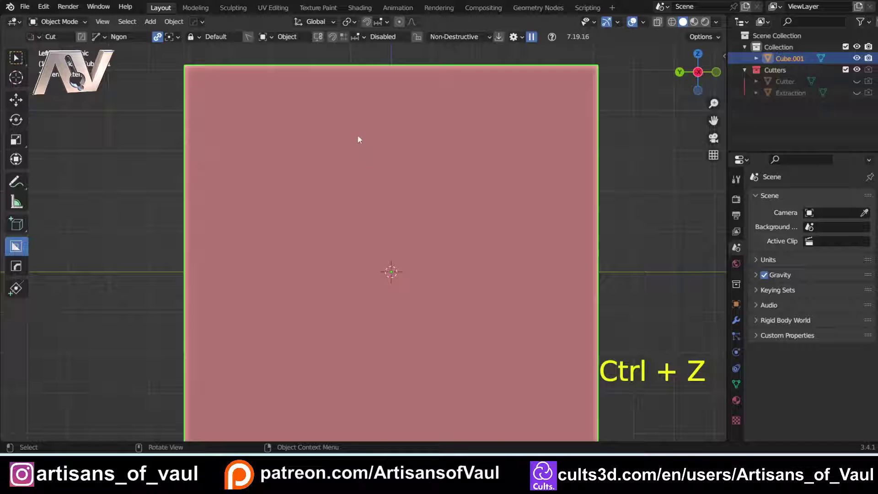
{"action": "key", "text": "d"}
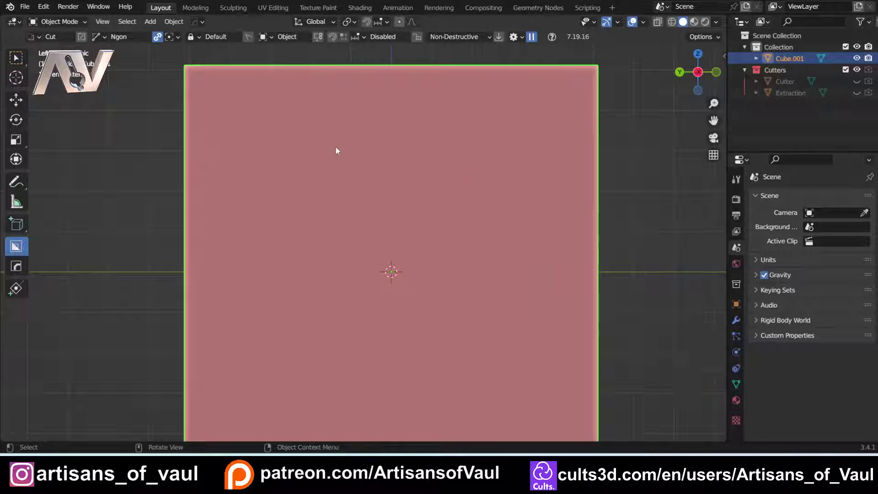
{"action": "left_click_drag", "start_coordinate": [369, 149], "coordinate": [405, 150]}
{"action": "left_click", "coordinate": [434, 149]}
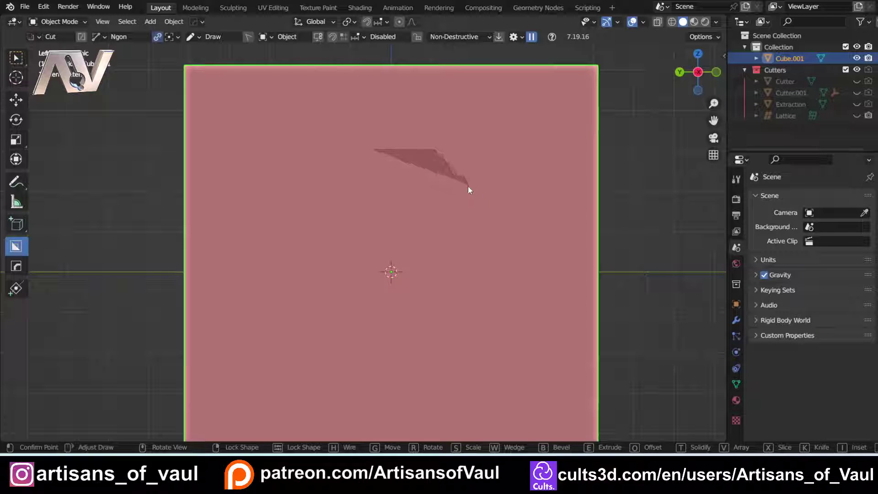
{"action": "left_click", "coordinate": [482, 207]}
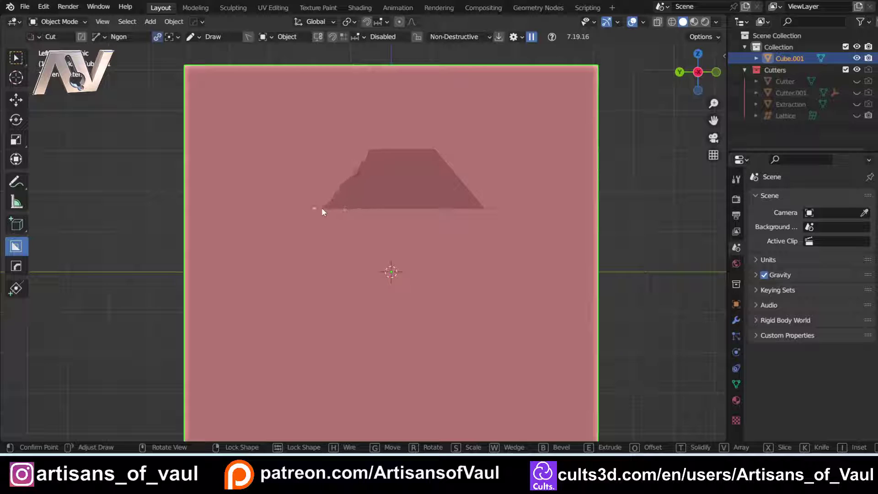
{"action": "left_click", "coordinate": [302, 208]}
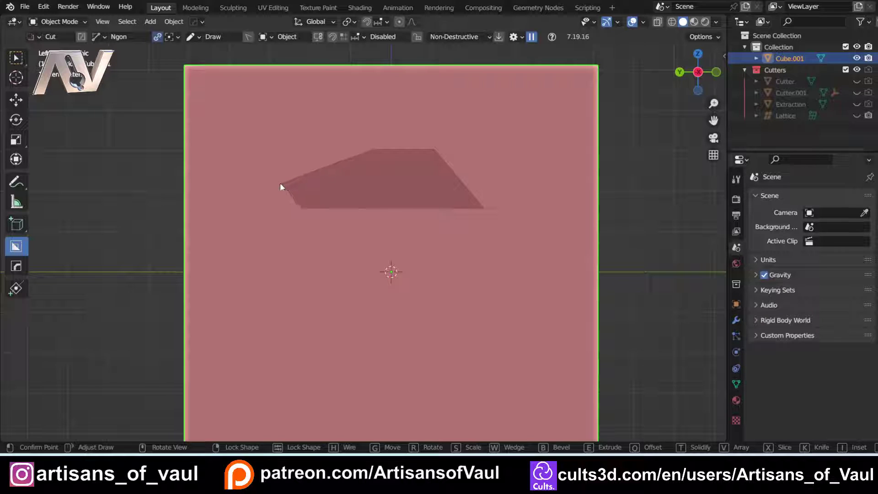
- Close the parallelogram outline and push it in to set the recess depth
{"action": "left_click", "coordinate": [254, 150]}
{"action": "middle_click_drag", "start_coordinate": [254, 150], "coordinate": [216, 179]}
{"action": "left_click", "coordinate": [226, 172]}
{"action": "scroll", "coordinate": [268, 160], "scroll_direction": "down", "scroll_amount": 5}
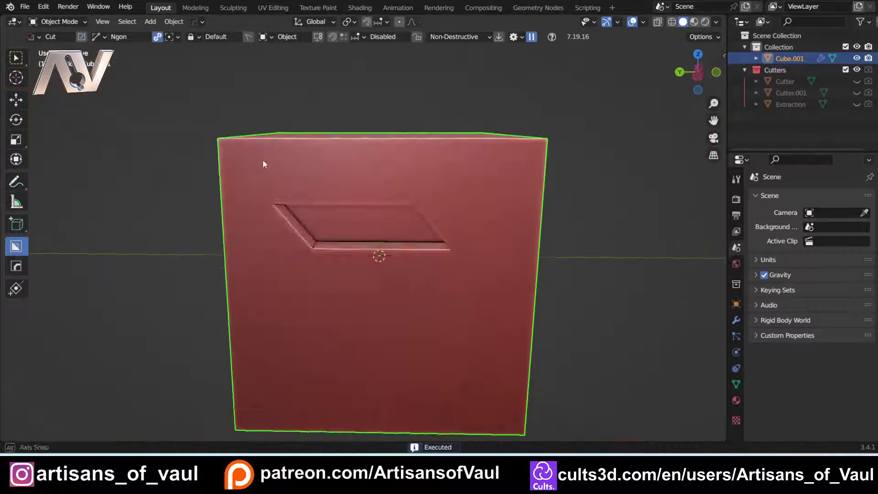
- Frame the face side-on and set BoxCutter's Box Helper to Extract mode
{"action": "key", "text": "KP_3"}
{"action": "scroll", "coordinate": [341, 229], "scroll_direction": "up", "scroll_amount": 3}
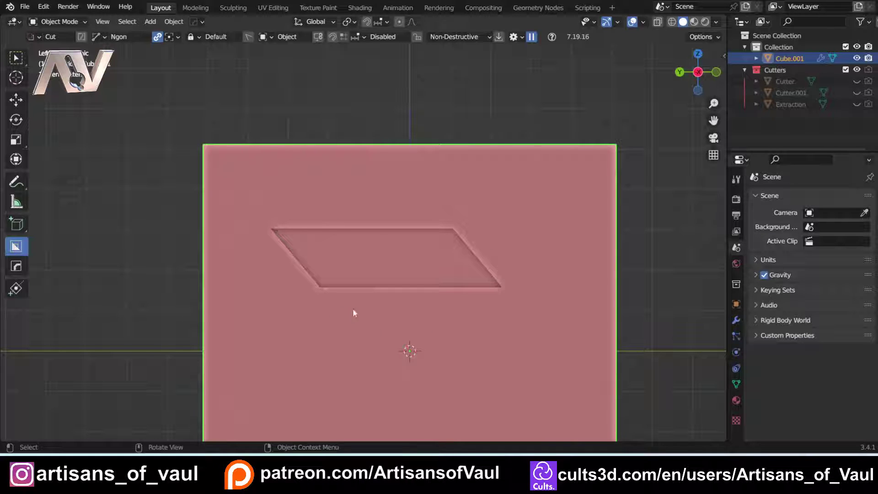
{"action": "middle_click_drag", "start_coordinate": [355, 309], "coordinate": [338, 263], "text": "shift"}
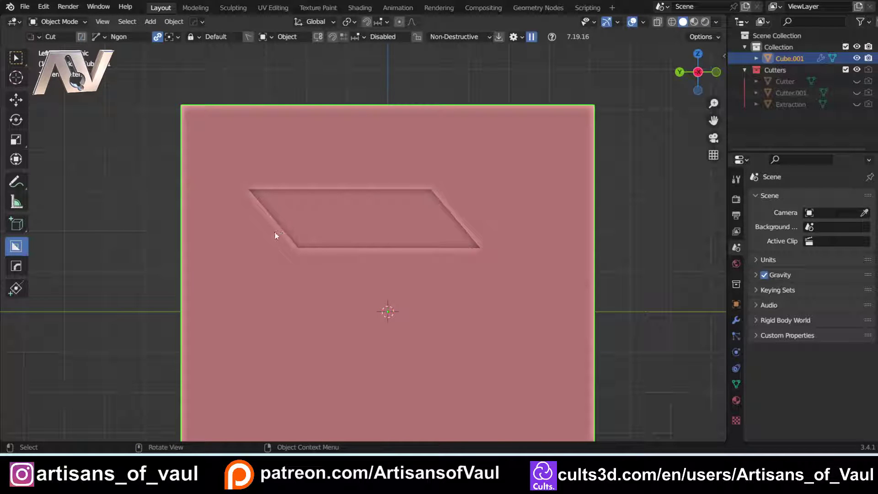
{"action": "key", "text": "d"}
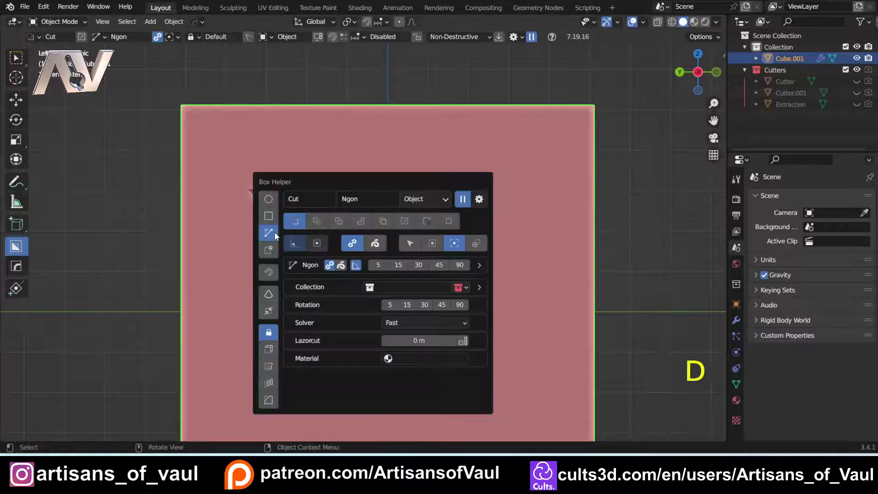
{"action": "left_click", "coordinate": [430, 225]}
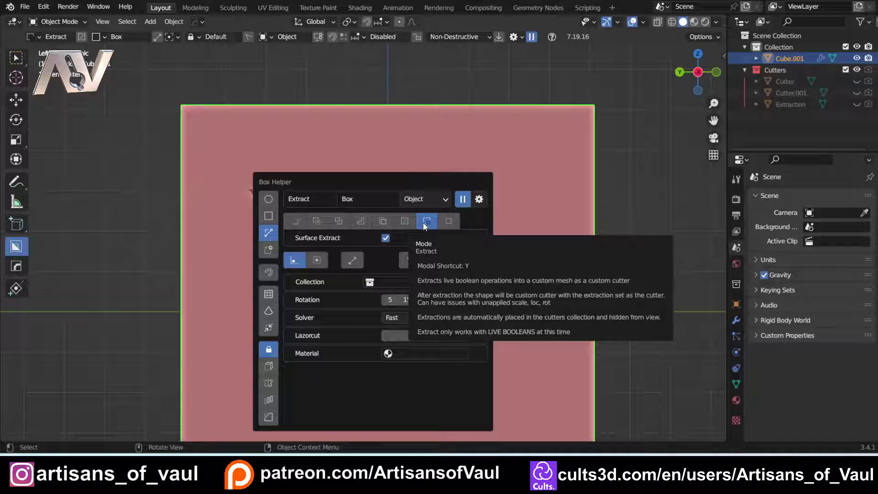
{"action": "key", "text": "Escape"}
- Extract the parallelogram cut as a custom cutter and stamp a new parallelogram recess
{"action": "left_click_drag", "start_coordinate": [218, 148], "coordinate": [506, 284]}
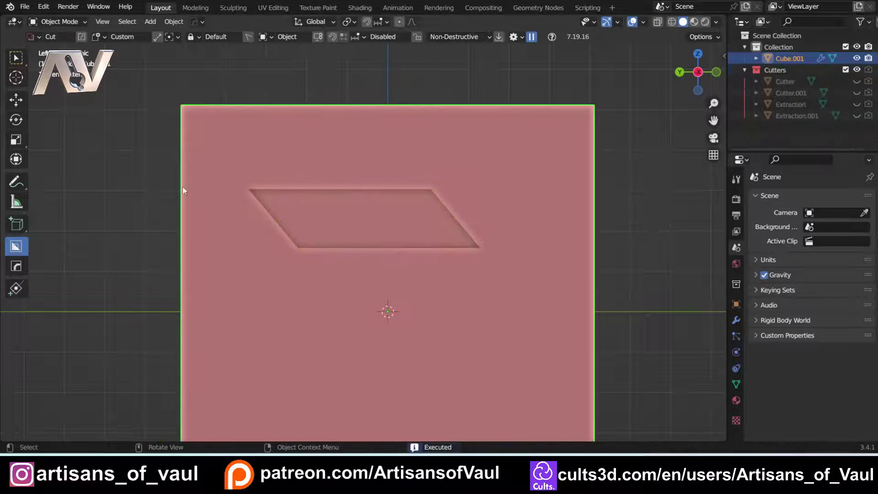
{"action": "middle_click_drag", "start_coordinate": [460, 240], "coordinate": [409, 228], "text": "shift"}
{"action": "mouse_move", "coordinate": [234, 264]}
{"action": "left_mouse_down"}
{"action": "mouse_move", "coordinate": [470, 375]}
{"action": "mouse_move", "coordinate": [305, 320]}
{"action": "mouse_move", "coordinate": [423, 365]}
{"action": "mouse_move", "coordinate": [333, 336]}
{"action": "mouse_move", "coordinate": [253, 300]}
{"action": "mouse_move", "coordinate": [516, 394]}
{"action": "mouse_move", "coordinate": [284, 309]}
{"action": "mouse_move", "coordinate": [508, 391]}
{"action": "mouse_move", "coordinate": [318, 321]}
{"action": "mouse_move", "coordinate": [448, 377]}
{"action": "mouse_move", "coordinate": [336, 334]}
{"action": "left_mouse_up"}
{"action": "middle_click_drag", "start_coordinate": [335, 333], "coordinate": [299, 256], "text": "shift"}
- Stamp two more small parallelogram recesses, confirming the last cut into the face
{"action": "left_click_drag", "start_coordinate": [299, 257], "coordinate": [347, 290]}
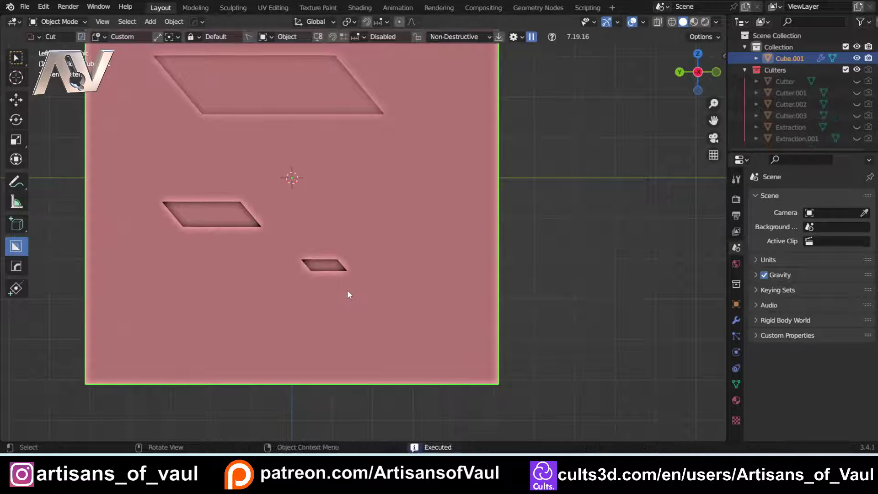
{"action": "middle_click_drag", "start_coordinate": [354, 221], "coordinate": [371, 293], "text": "shift"}
{"action": "scroll", "coordinate": [370, 294], "scroll_direction": "up", "scroll_amount": 2}
{"action": "left_click_drag", "start_coordinate": [371, 293], "coordinate": [364, 283]}
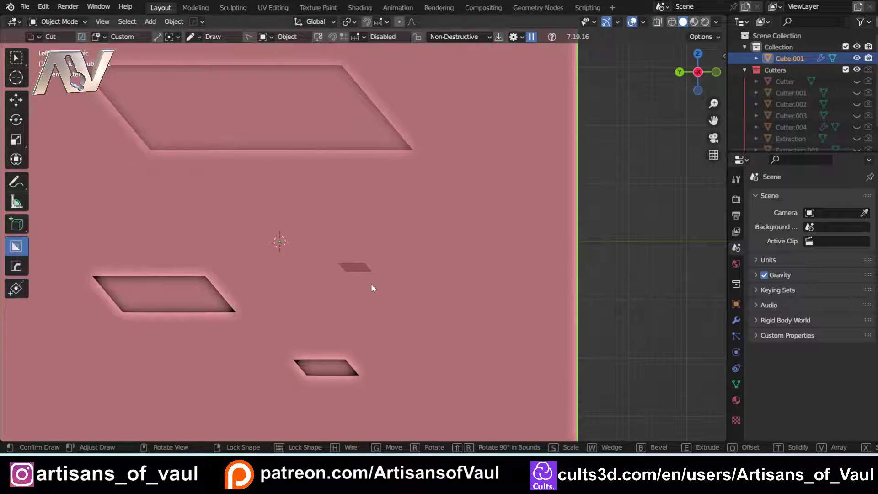
{"action": "middle_click_drag", "start_coordinate": [372, 286], "coordinate": [71, 327]}
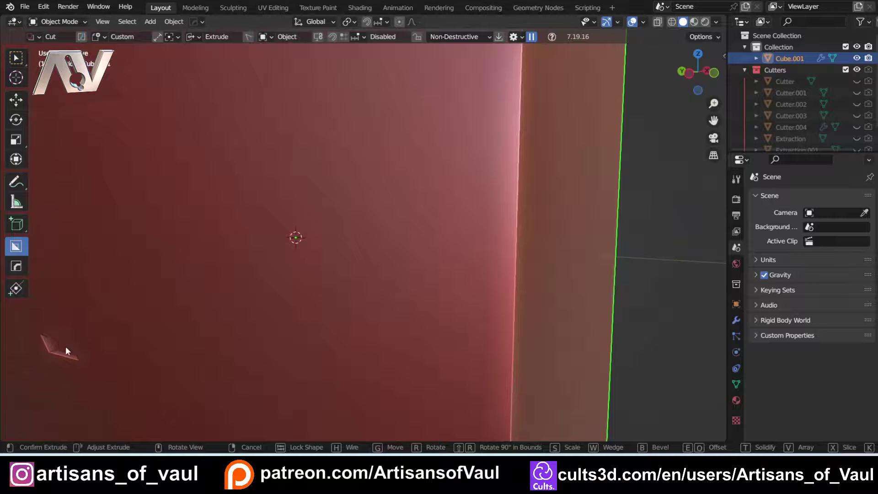
{"action": "middle_click_drag", "start_coordinate": [77, 347], "coordinate": [209, 306], "text": "shift"}
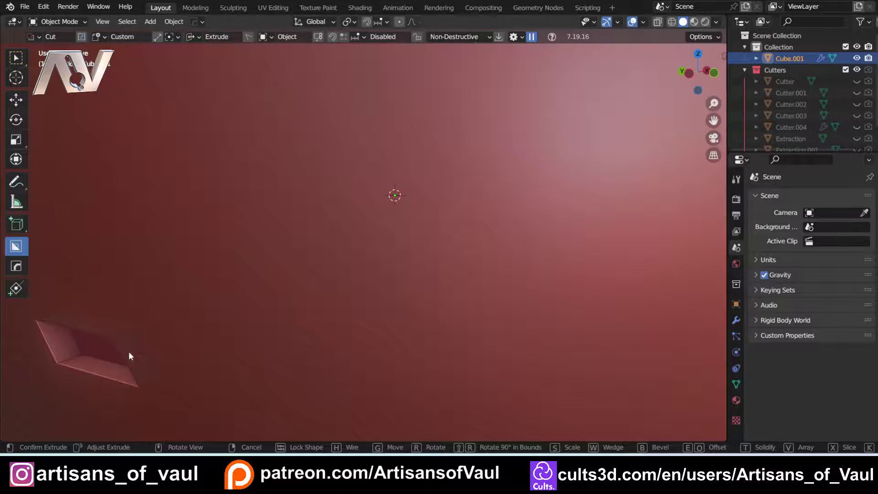
{"action": "left_click", "coordinate": [128, 351]}
{"action": "middle_click_drag", "start_coordinate": [128, 351], "coordinate": [382, 255], "text": "shift"}
- Select the newest cutter, Cutter.004, via Boolean Scroll and zoom in on it
{"action": "key", "text": "q"}
{"action": "left_click", "coordinate": [353, 266]}
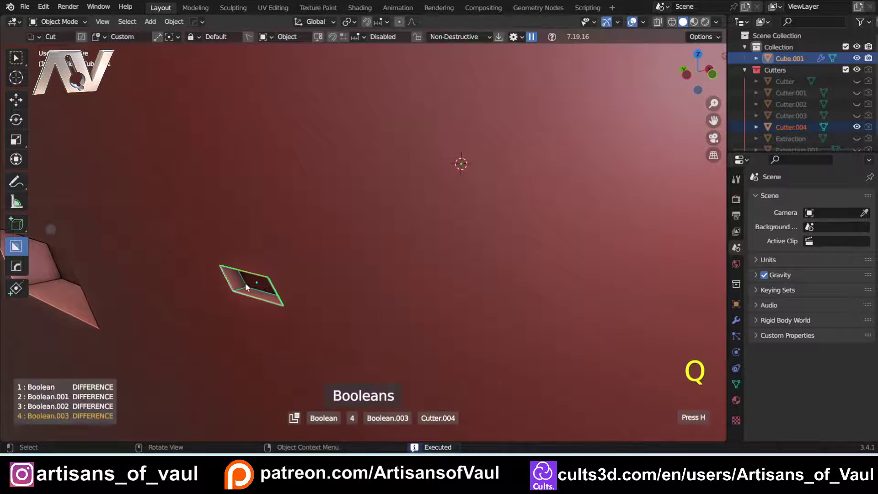
{"action": "scroll", "coordinate": [254, 281], "scroll_direction": "up", "scroll_amount": 2}
{"action": "middle_click_drag", "start_coordinate": [219, 296], "coordinate": [356, 237], "text": "shift"}
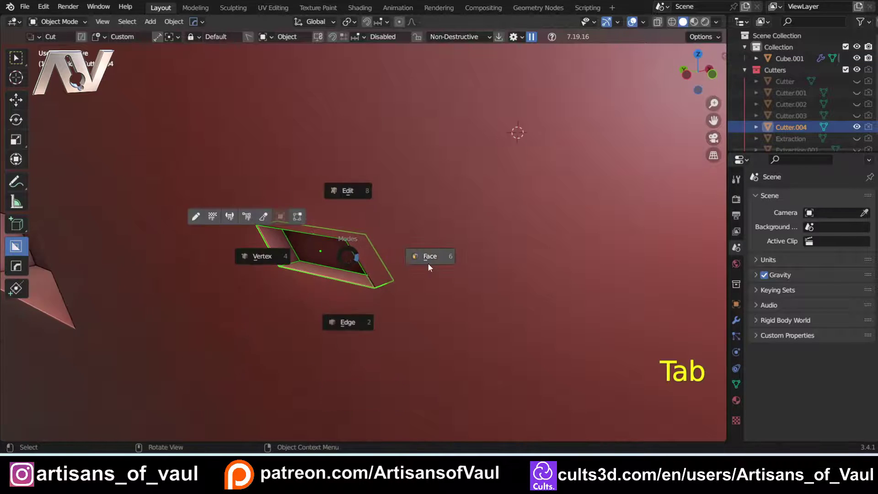
- Move the cutter's selected face along X, then return to Object mode
{"action": "left_click", "coordinate": [430, 257]}
{"action": "key", "text": "shift+z"}
{"action": "key", "text": "shift+z"}
{"action": "key", "text": "g"}
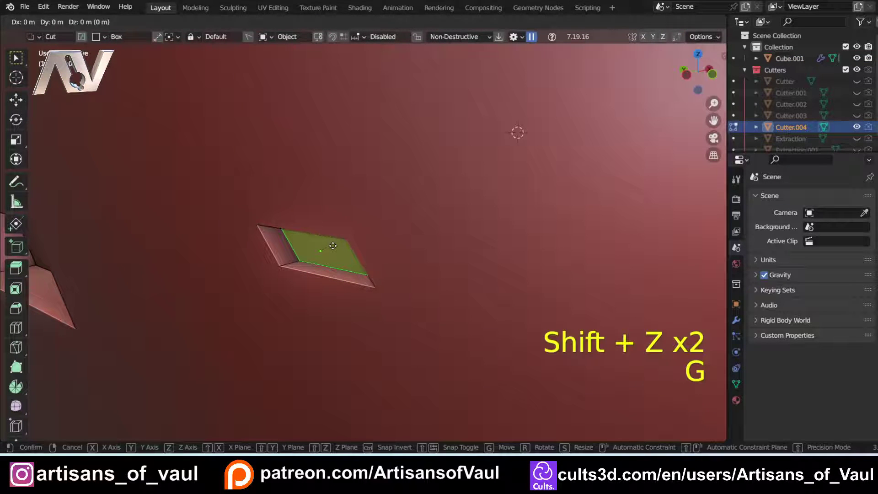
{"action": "key", "text": "x"}
{"action": "left_click", "coordinate": [382, 222]}
{"action": "scroll", "coordinate": [382, 221], "scroll_direction": "down", "scroll_amount": 3}
{"action": "key", "text": "Tab"}
{"action": "left_click", "coordinate": [379, 172]}
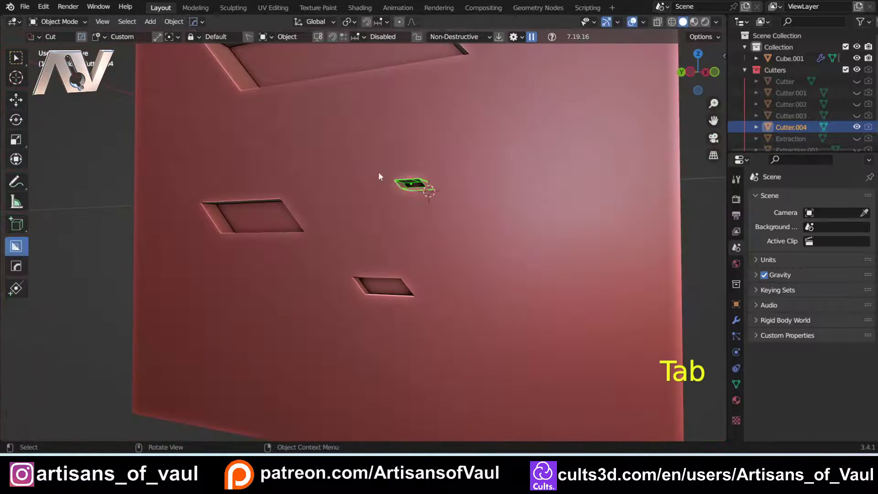
- Return to a straight-on side view of the panel and reselect the cube
{"action": "middle_click_drag", "start_coordinate": [379, 172], "coordinate": [404, 223]}
{"action": "scroll", "coordinate": [404, 223], "scroll_direction": "down", "scroll_amount": 2}
{"action": "middle_click_drag", "start_coordinate": [397, 190], "coordinate": [319, 187]}
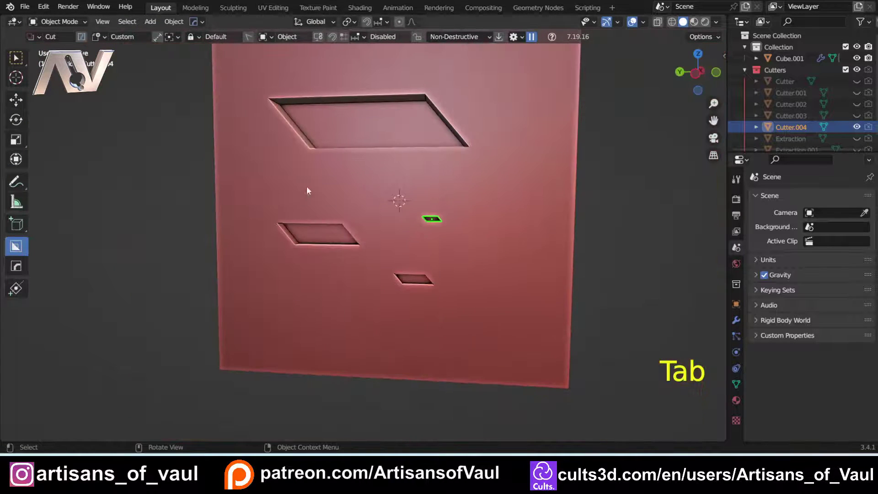
{"action": "left_click", "coordinate": [697, 73]}
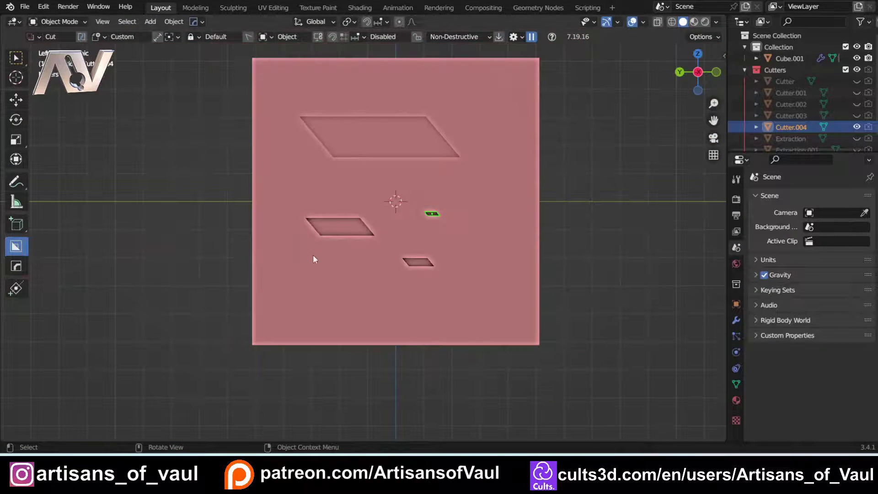
{"action": "scroll", "coordinate": [305, 260], "scroll_direction": "up", "scroll_amount": 2}
{"action": "left_click", "coordinate": [289, 277]}
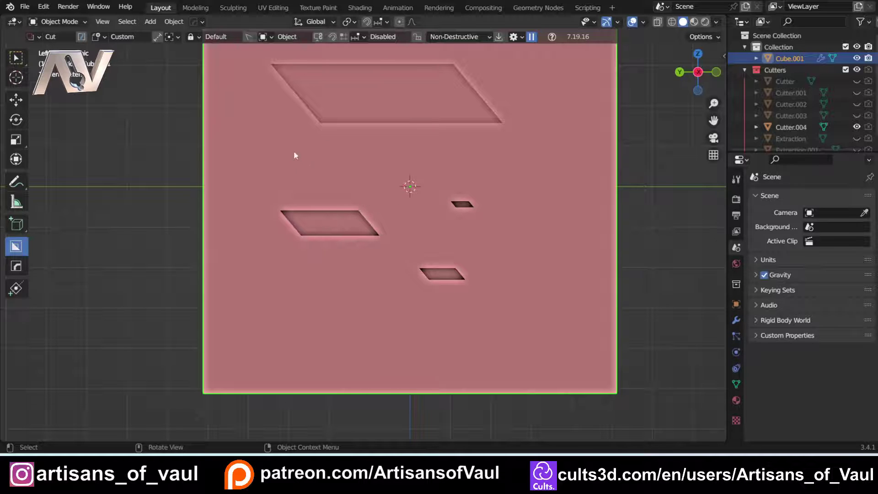
- Start drawing a custom parallelogram cutter near the top, then cancel it
{"action": "left_click_drag", "start_coordinate": [294, 148], "coordinate": [300, 146]}
{"action": "left_click_drag", "start_coordinate": [351, 169], "coordinate": [404, 178]}
{"action": "mouse_move", "coordinate": [336, 164]}
{"action": "left_mouse_down"}
{"action": "mouse_move", "coordinate": [418, 189]}
{"action": "mouse_move", "coordinate": [388, 193]}
{"action": "mouse_move", "coordinate": [429, 192]}
{"action": "mouse_move", "coordinate": [399, 181]}
{"action": "left_mouse_up"}
{"action": "key", "text": "Escape"}
- Cut a parallelogram recess at the lower left and select its cutter via Boolean Scroll
{"action": "left_click_drag", "start_coordinate": [247, 292], "coordinate": [344, 340]}
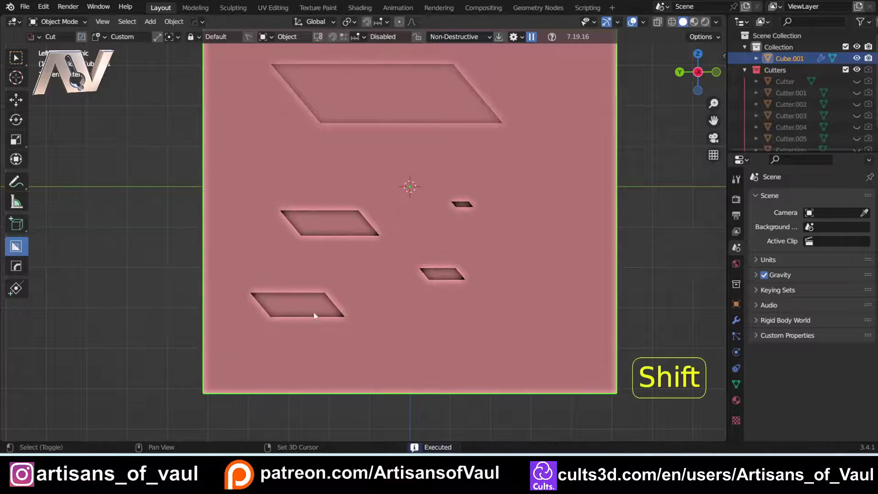
{"action": "scroll", "coordinate": [330, 240], "scroll_direction": "up", "scroll_amount": 4}
{"action": "middle_click_drag", "start_coordinate": [301, 264], "coordinate": [305, 215], "text": "shift"}
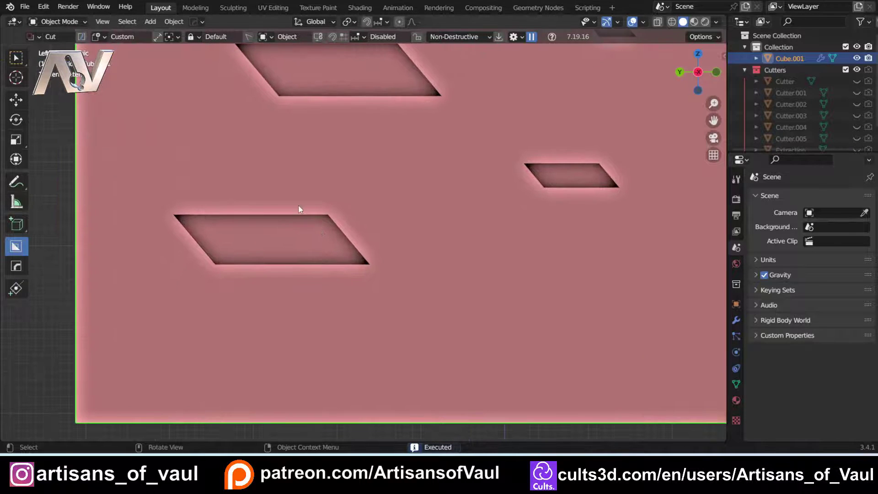
{"action": "key", "text": "q"}
{"action": "left_click", "coordinate": [298, 206]}
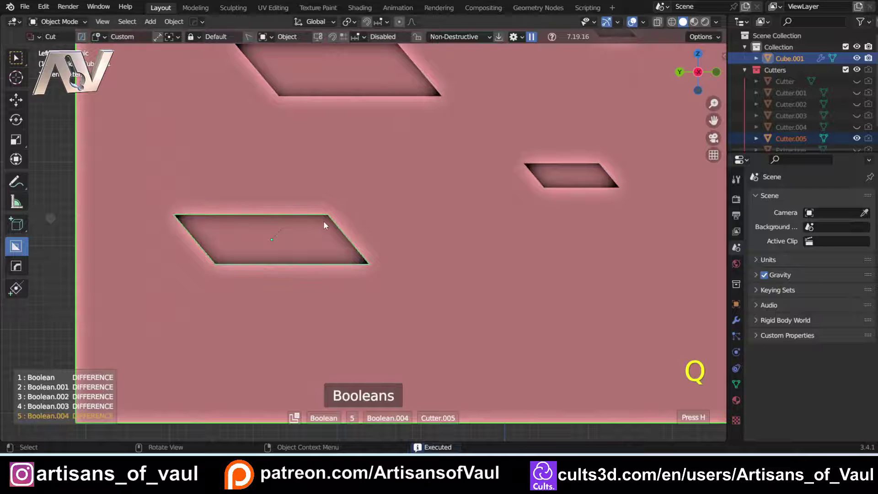
- Edit Cutter.005 in Vertex mode and box-select the two right-edge vertices from a side view
{"action": "key", "text": "Tab"}
{"action": "left_click", "coordinate": [248, 221]}
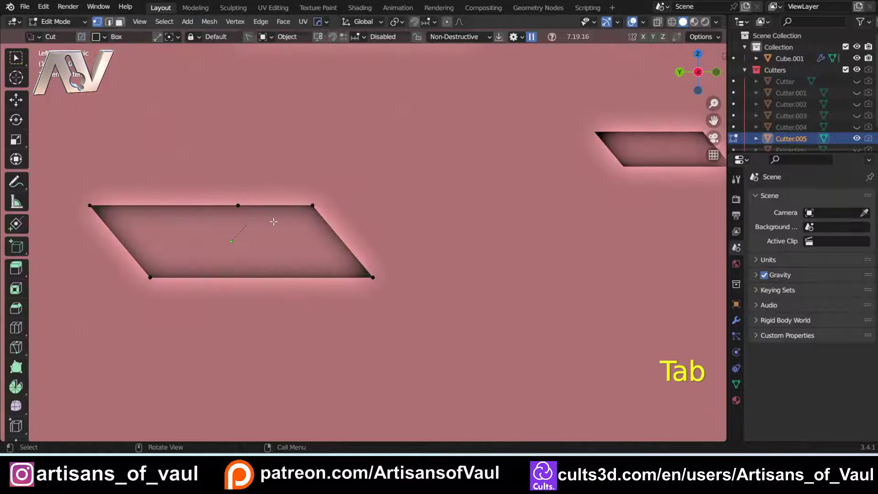
{"action": "middle_click_drag", "start_coordinate": [270, 222], "coordinate": [323, 183]}
{"action": "key", "text": "ctrl+KP_3"}
{"action": "key", "text": "shift+z"}
{"action": "left_click_drag", "start_coordinate": [337, 237], "coordinate": [416, 306]}
{"action": "right_click", "coordinate": [416, 306]}
{"action": "key", "text": "w"}
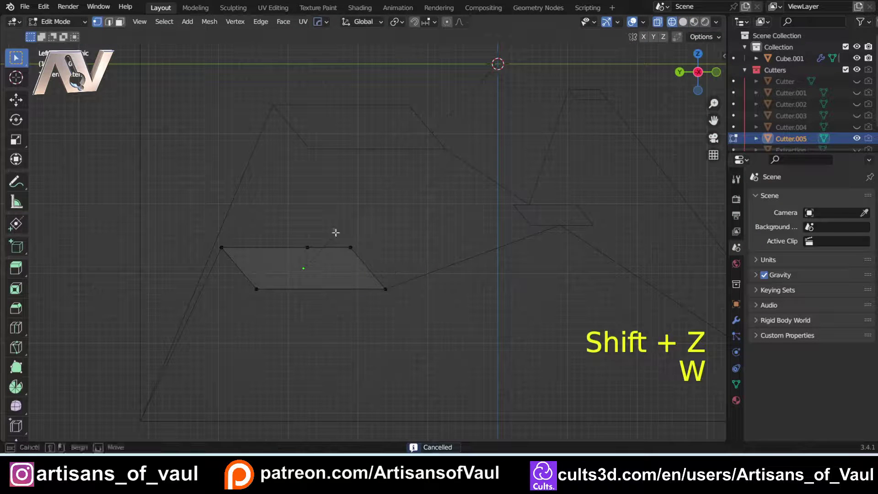
{"action": "left_click_drag", "start_coordinate": [338, 234], "coordinate": [416, 320]}
{"action": "key", "text": "shift+z"}
- Move the right edge outward along global Y to lengthen the recess
{"action": "scroll", "coordinate": [393, 271], "scroll_direction": "up", "scroll_amount": 3}
{"action": "middle_click_drag", "start_coordinate": [392, 274], "coordinate": [371, 237], "text": "shift"}
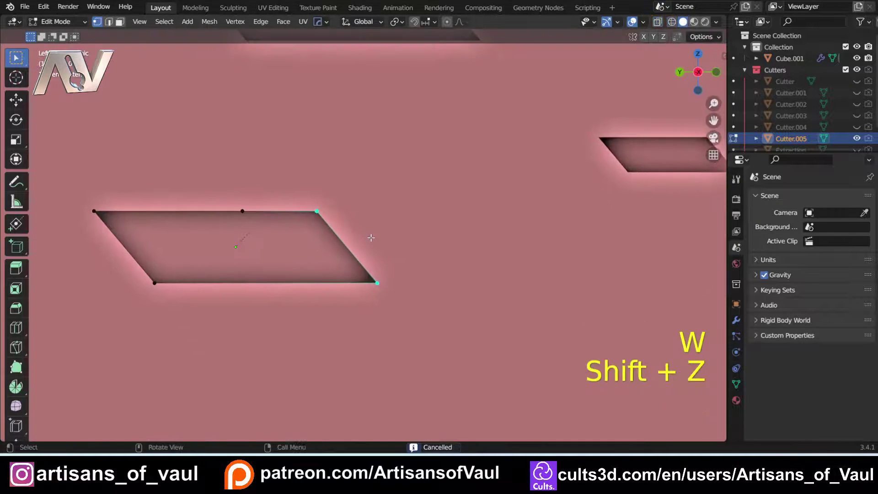
{"action": "key", "text": "g"}
{"action": "middle_click", "coordinate": [371, 238]}
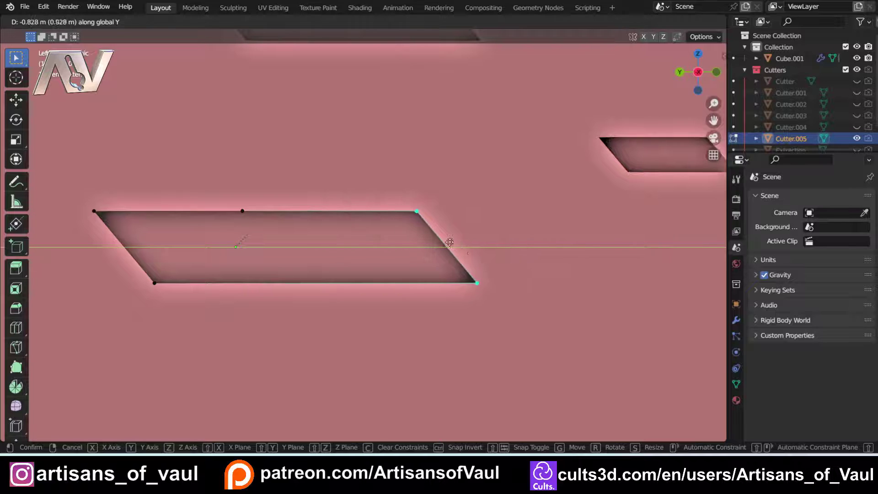
{"action": "left_click", "coordinate": [395, 240]}
- Select the two vertices of the cutter's bottom edge in wireframe view
{"action": "middle_click_drag", "start_coordinate": [195, 294], "coordinate": [223, 270], "text": "shift"}
{"action": "key", "text": "shift+z"}
{"action": "left_click_drag", "start_coordinate": [141, 244], "coordinate": [434, 314]}
{"action": "key", "text": "shift+z"}
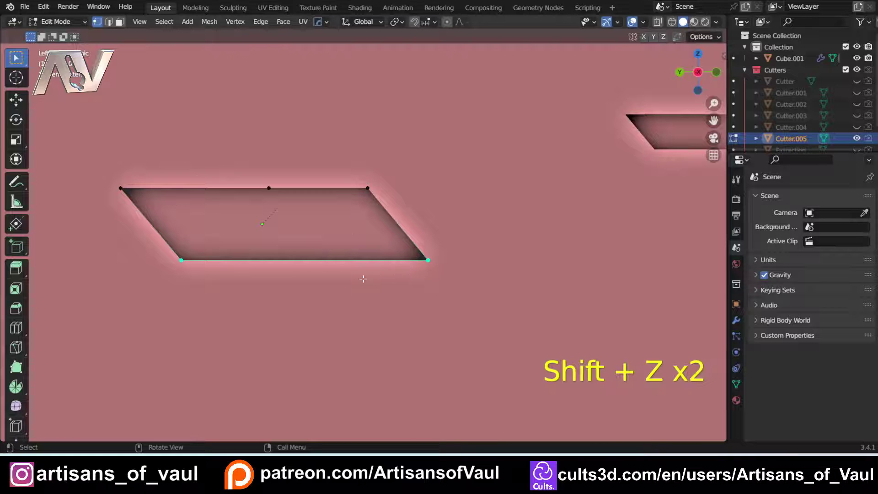
{"action": "scroll", "coordinate": [315, 279], "scroll_direction": "left", "scroll_amount": 1, "text": "ctrl"}
- Edge-slide Cutter.005's bottom edge far downward with clamp off, stretching its slanted sides into a tall recess
{"action": "scroll", "coordinate": [331, 274], "scroll_direction": "up", "scroll_amount": 1}
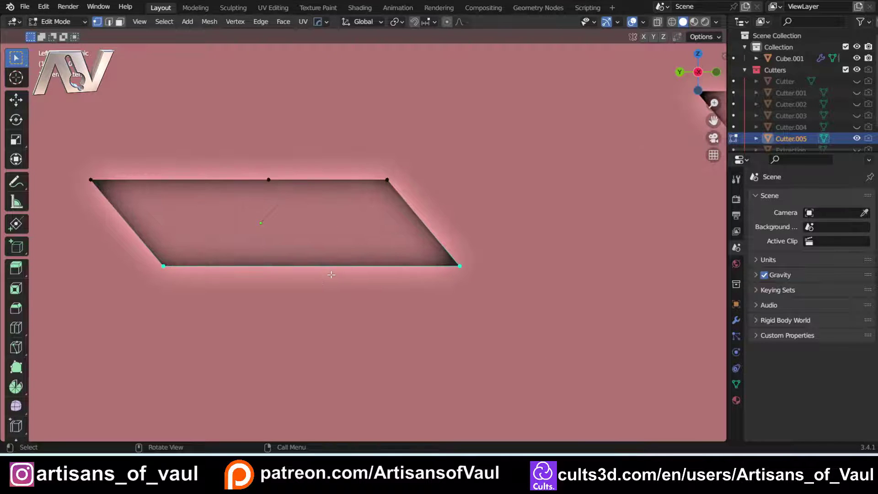
{"action": "key", "text": "g"}
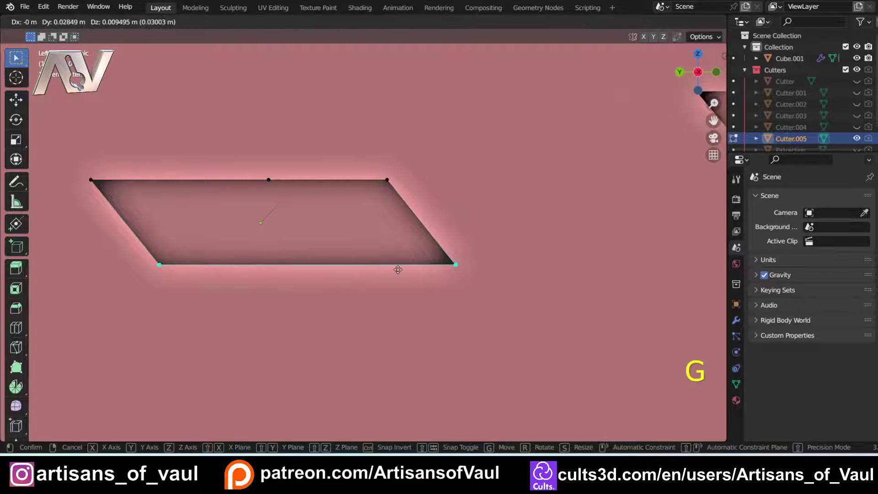
{"action": "key", "text": "g"}
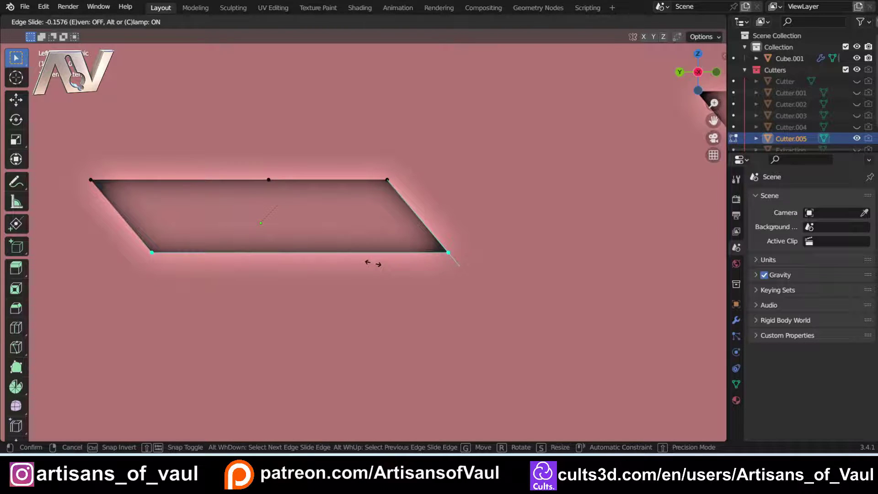
{"action": "key", "text": "c"}
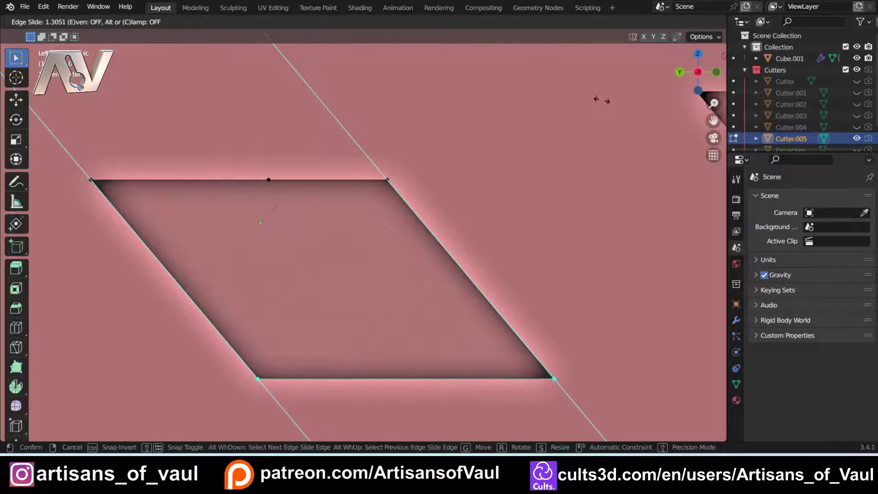
{"action": "left_click", "coordinate": [614, 150]}
{"action": "scroll", "coordinate": [534, 237], "scroll_direction": "down", "scroll_amount": 5}
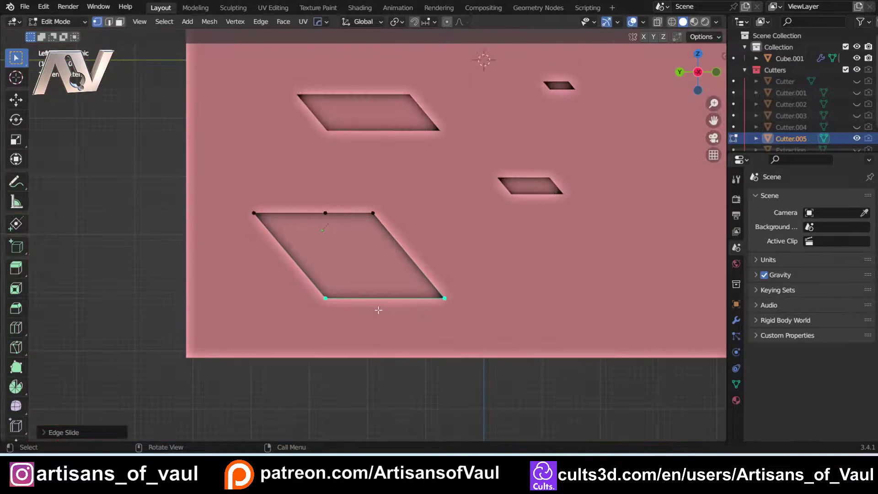
- Return to Object Mode and make the plane Cube.001 the active object, framing the large recess
{"action": "key", "text": "Tab"}
{"action": "left_click", "coordinate": [397, 185]}
{"action": "scroll", "coordinate": [396, 185], "scroll_direction": "down", "scroll_amount": 3}
{"action": "middle_click_drag", "start_coordinate": [397, 185], "coordinate": [345, 292], "text": "shift"}
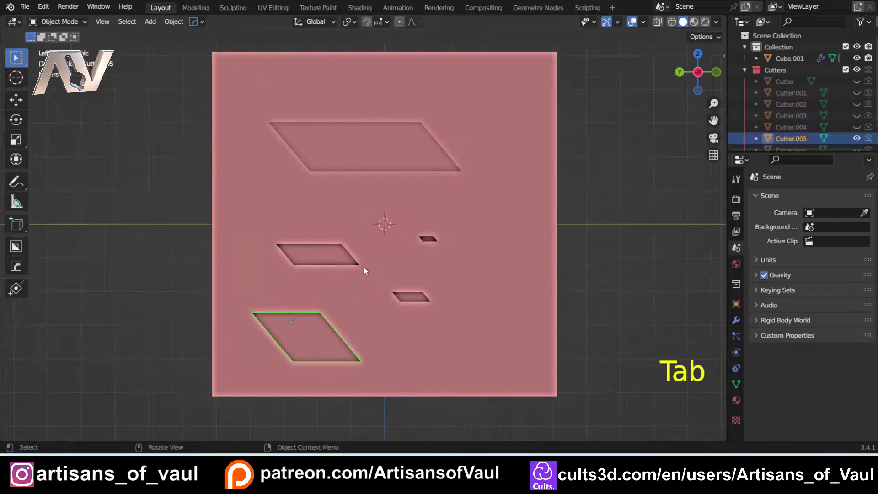
{"action": "middle_click_drag", "start_coordinate": [387, 190], "coordinate": [362, 221], "text": "shift"}
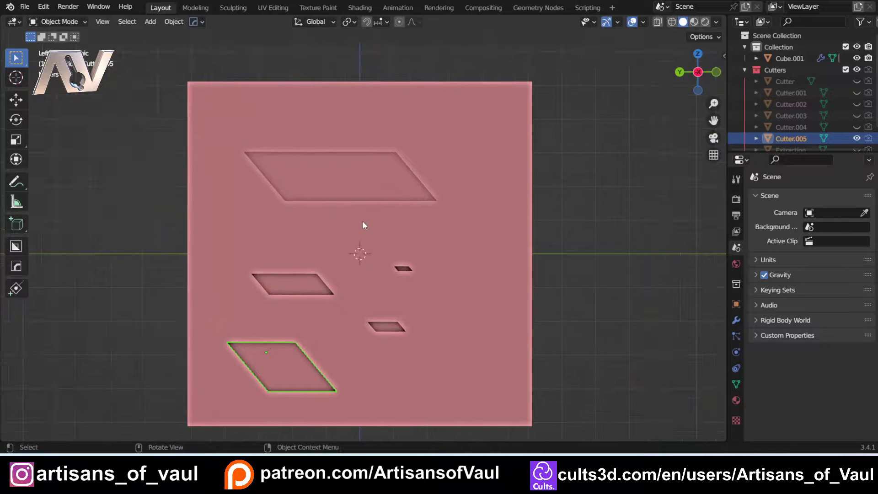
{"action": "left_click", "coordinate": [363, 222], "text": "shift"}
{"action": "scroll", "coordinate": [345, 217], "scroll_direction": "up", "scroll_amount": 3}
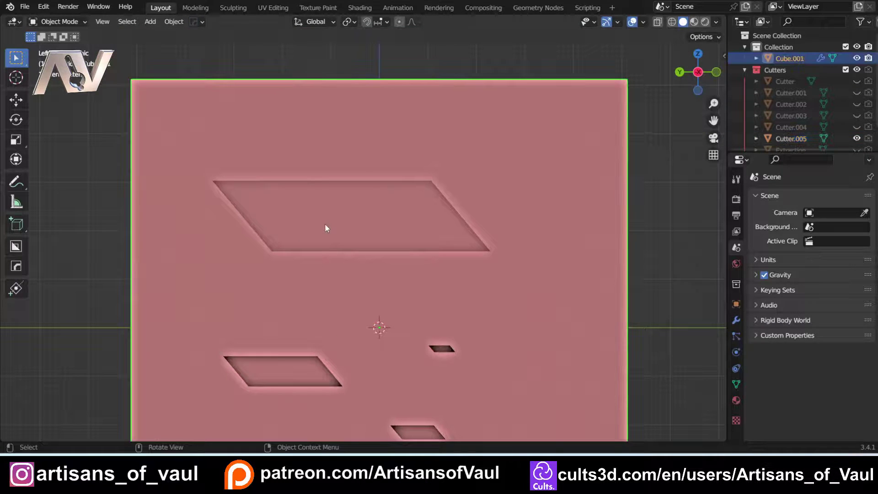
{"action": "middle_click_drag", "start_coordinate": [264, 206], "coordinate": [286, 259], "text": "shift"}
{"action": "scroll", "coordinate": [339, 207], "scroll_direction": "up", "scroll_amount": 2}
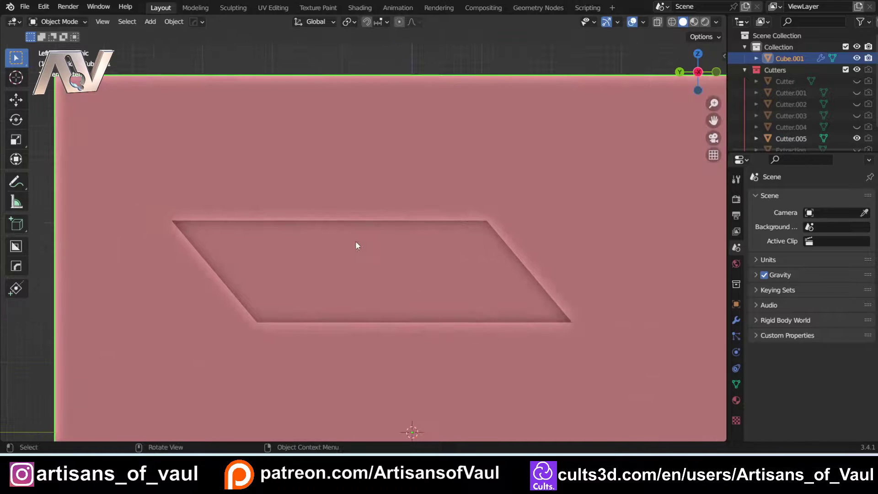
- Extract the large parallelogram's shape with BoxCutter and cut a smaller recess adjoining its top edge
{"action": "key", "text": "w"}
{"action": "scroll", "coordinate": [207, 172], "scroll_direction": "down", "scroll_amount": 2}
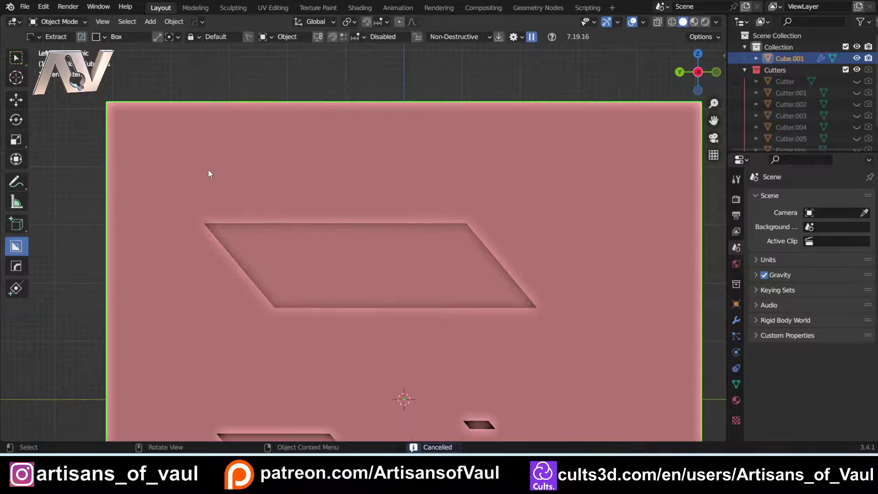
{"action": "mouse_move", "coordinate": [166, 157]}
{"action": "left_mouse_down"}
{"action": "mouse_move", "coordinate": [559, 361]}
{"action": "mouse_move", "coordinate": [575, 356]}
{"action": "left_mouse_up"}
{"action": "scroll", "coordinate": [316, 205], "scroll_direction": "up", "scroll_amount": 2}
{"action": "left_click_drag", "start_coordinate": [312, 178], "coordinate": [480, 260]}
{"action": "middle_click_drag", "start_coordinate": [480, 259], "coordinate": [393, 253]}
{"action": "scroll", "coordinate": [490, 155], "scroll_direction": "down", "scroll_amount": 1}
{"action": "left_click", "coordinate": [692, 72]}
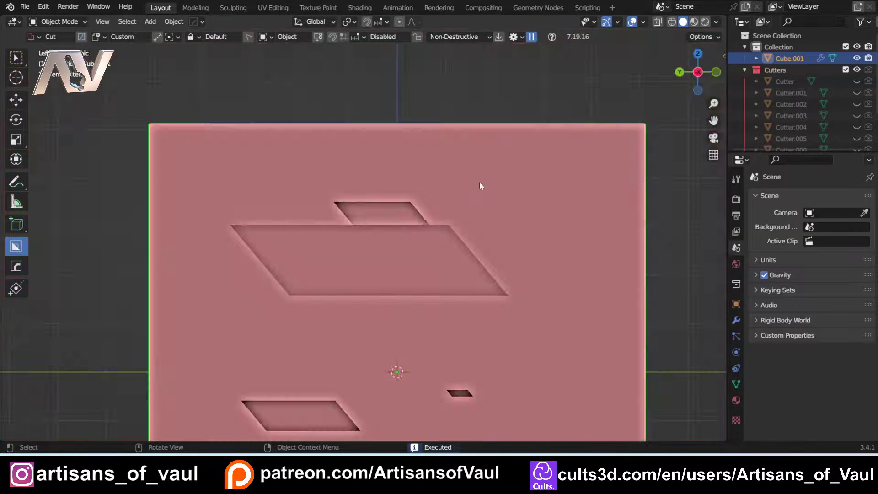
- Extract the stepped outline as a custom shape and stamp a smaller stepped recess lower on the face's right side
{"action": "key", "text": "d"}
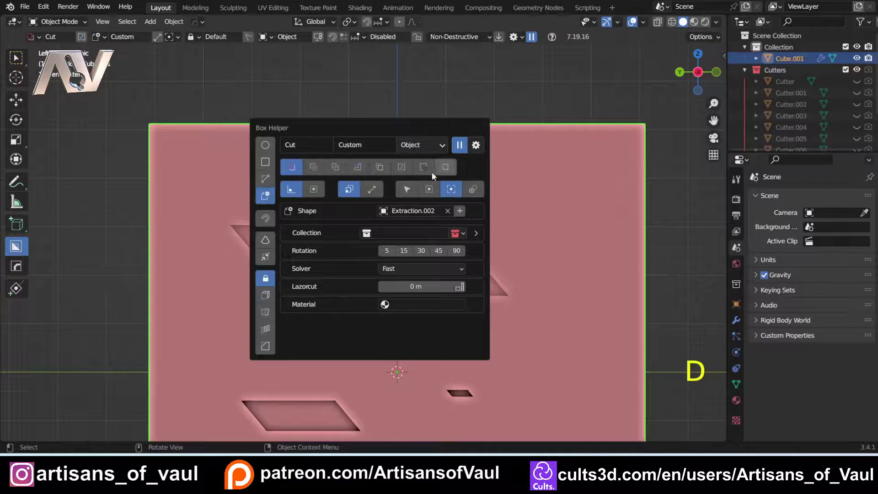
{"action": "left_click", "coordinate": [430, 172]}
{"action": "mouse_move", "coordinate": [197, 161]}
{"action": "left_mouse_down"}
{"action": "mouse_move", "coordinate": [416, 286]}
{"action": "mouse_move", "coordinate": [534, 337]}
{"action": "left_mouse_up"}
{"action": "middle_click_drag", "start_coordinate": [516, 342], "coordinate": [331, 175], "text": "shift"}
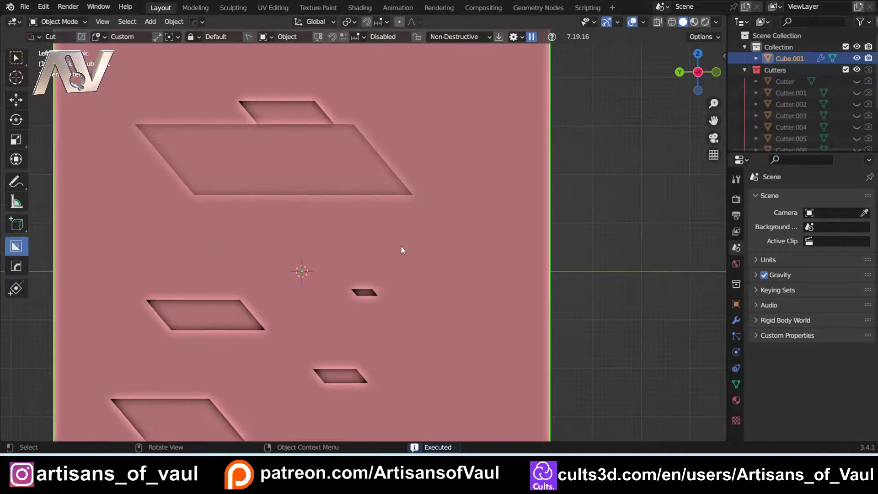
{"action": "left_click_drag", "start_coordinate": [402, 248], "coordinate": [517, 323]}
{"action": "middle_click_drag", "start_coordinate": [517, 323], "coordinate": [373, 281]}
{"action": "scroll", "coordinate": [349, 206], "scroll_direction": "up", "scroll_amount": 4}
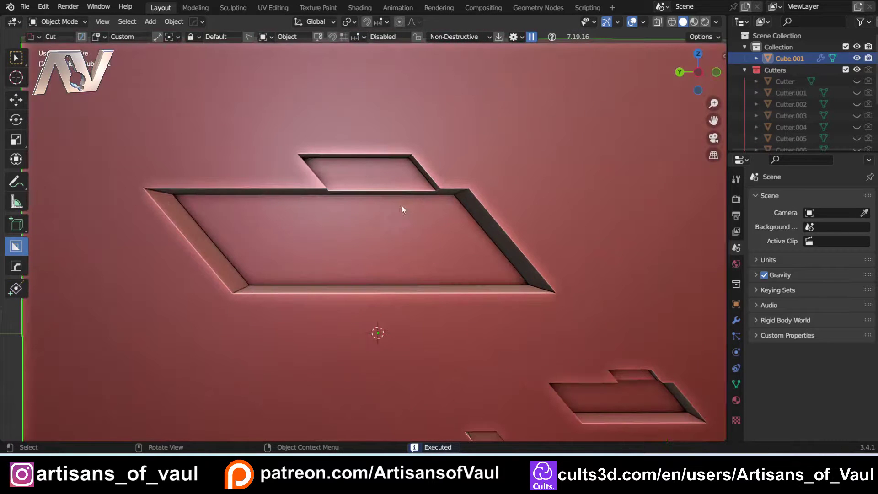
{"action": "scroll", "coordinate": [352, 237], "scroll_direction": "down", "scroll_amount": 3}
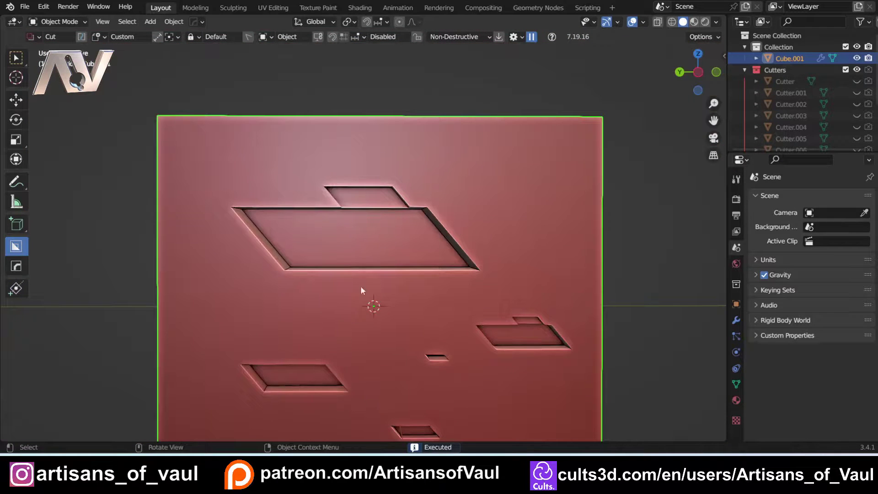
{"action": "scroll", "coordinate": [373, 315], "scroll_direction": "down", "scroll_amount": 2}
{"action": "middle_click_drag", "start_coordinate": [373, 315], "coordinate": [345, 256], "text": "shift"}
{"action": "scroll", "coordinate": [361, 261], "scroll_direction": "up", "scroll_amount": 3}
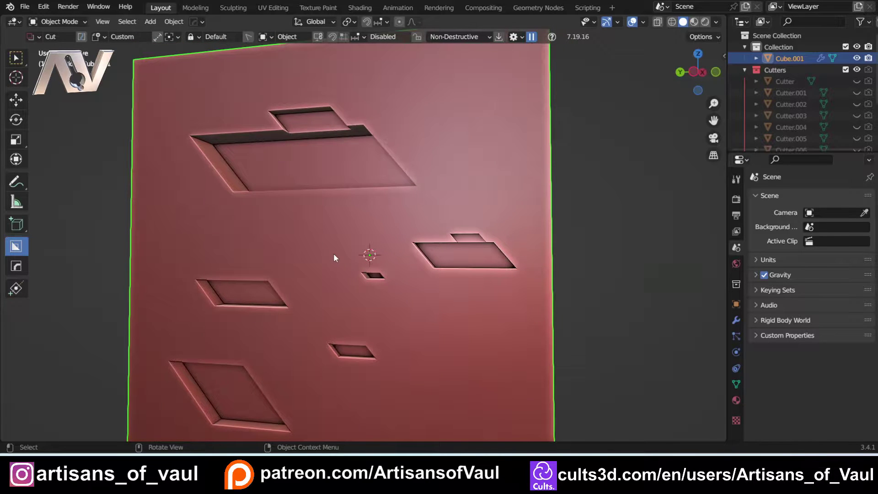
{"action": "scroll", "coordinate": [333, 230], "scroll_direction": "down", "scroll_amount": 2}
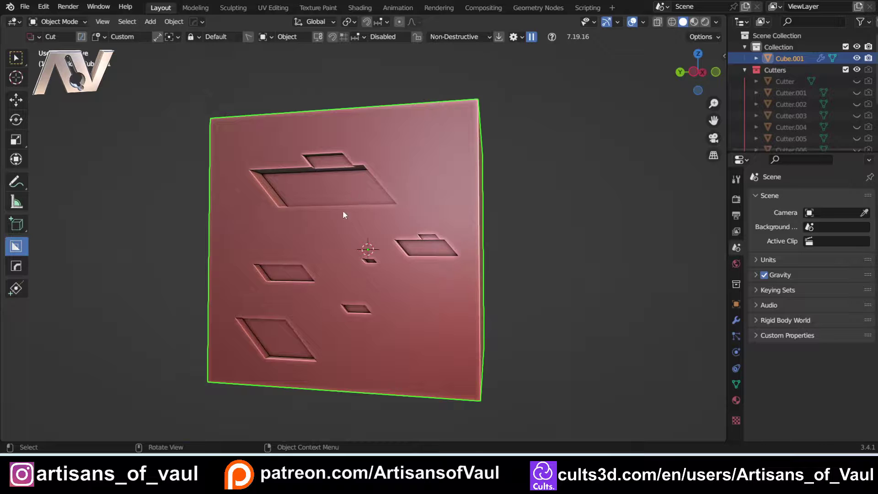
{"action": "middle_click_drag", "start_coordinate": [323, 215], "coordinate": [340, 223]}
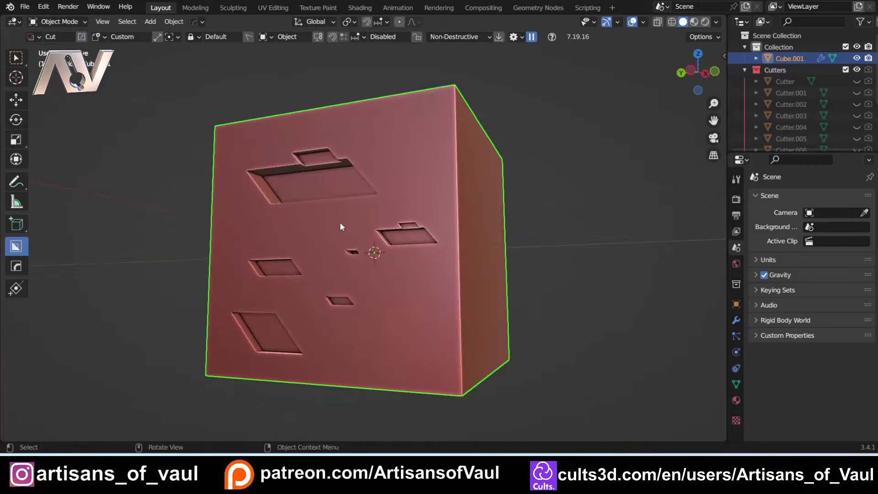